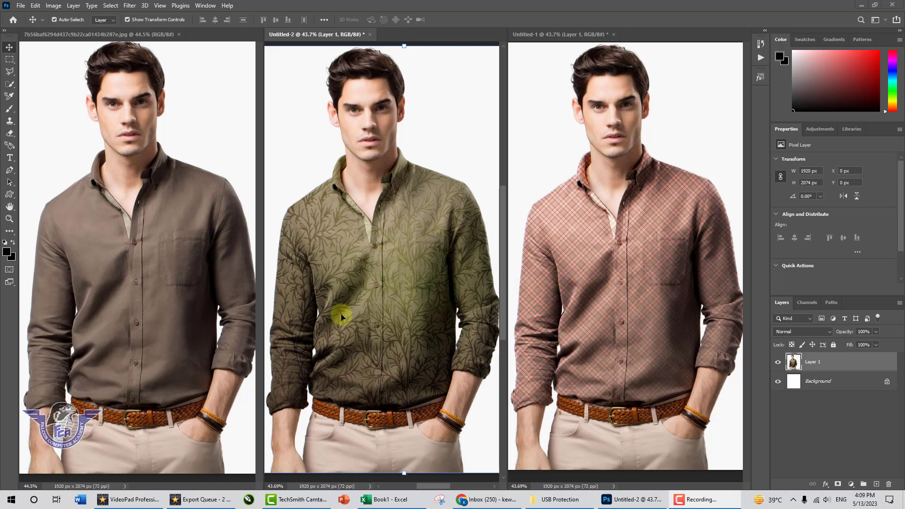
Step: Compare the leaf-pattern and checked shirt versions with the original plain brown shirt photo
{"action": "left_click_drag", "start_coordinate": [388, 279], "coordinate": [399, 264]}
{"action": "mouse_move", "coordinate": [605, 268]}
{"action": "left_mouse_down"}
{"action": "mouse_move", "coordinate": [662, 315]}
{"action": "mouse_move", "coordinate": [632, 299]}
{"action": "mouse_move", "coordinate": [615, 270]}
{"action": "left_mouse_up"}
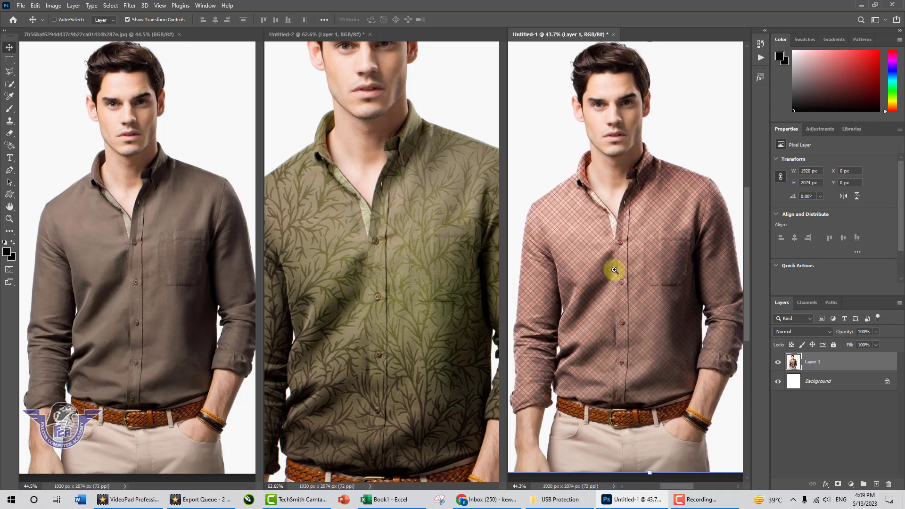
{"action": "left_click", "coordinate": [408, 290]}
{"action": "key", "text": "ctrl+0"}
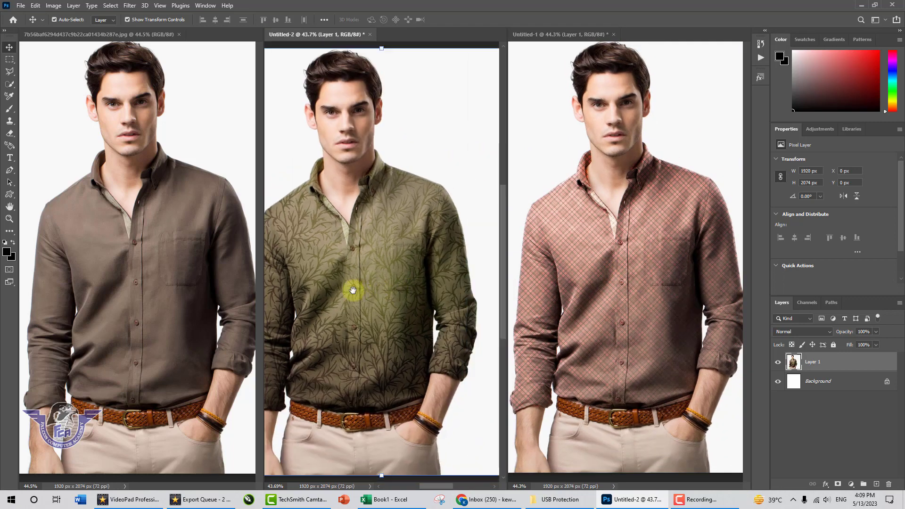
{"action": "left_click_drag", "start_coordinate": [353, 290], "coordinate": [376, 284]}
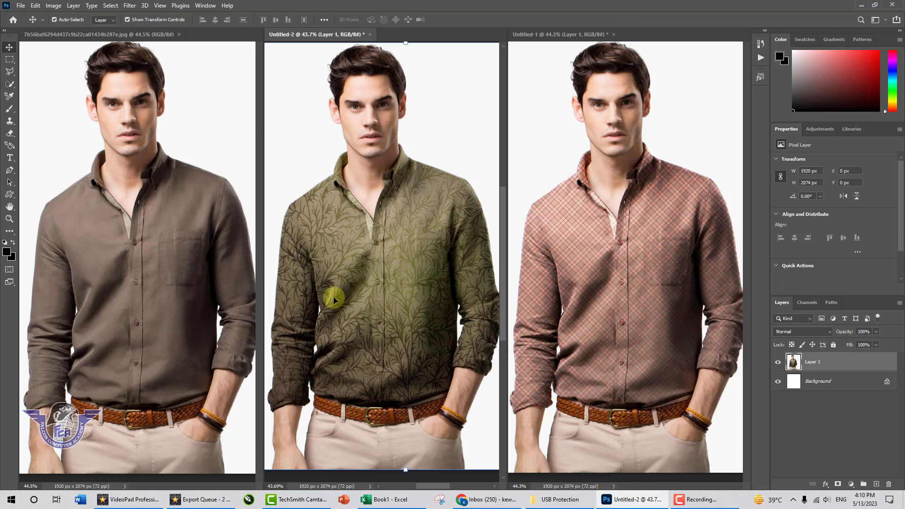
{"action": "left_click", "coordinate": [198, 231]}
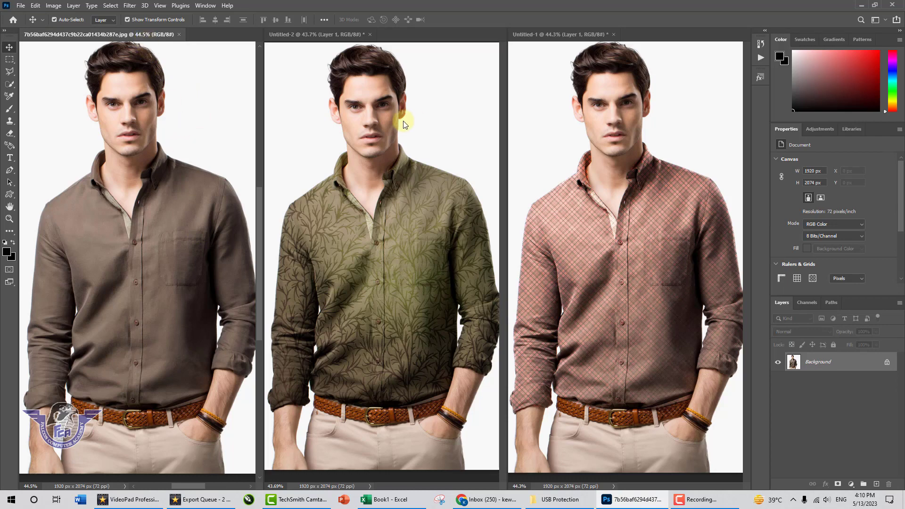
Step: Close the Untitled-2 and Untitled-1 documents without saving their changes
{"action": "left_click", "coordinate": [370, 34]}
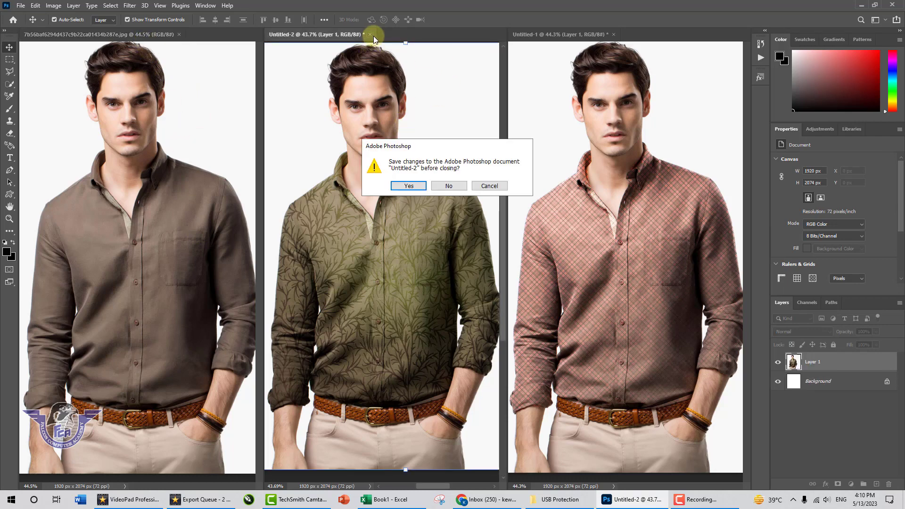
{"action": "left_click", "coordinate": [448, 186]}
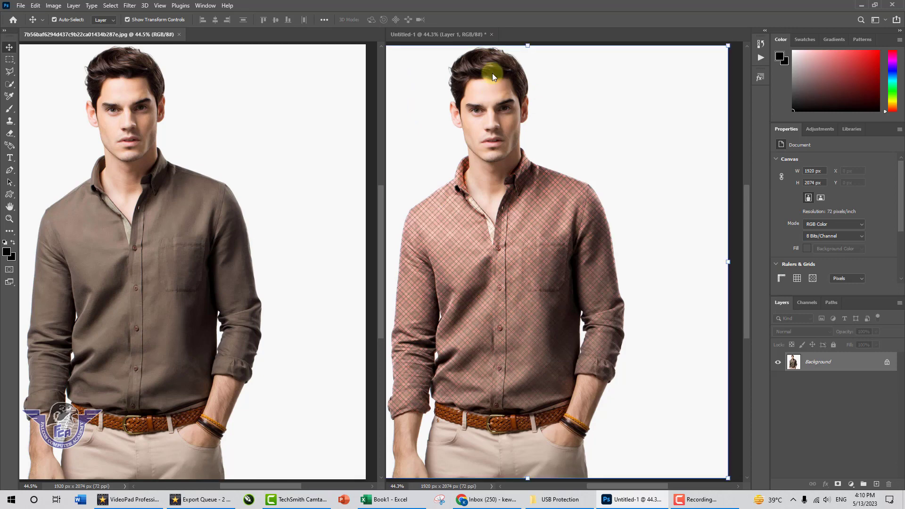
{"action": "left_click", "coordinate": [491, 35]}
{"action": "left_click", "coordinate": [454, 185]}
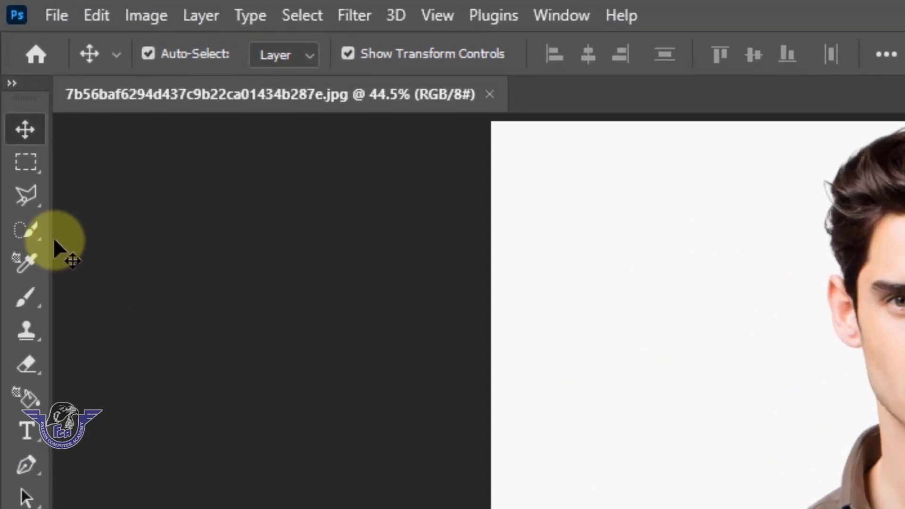
Step: Select the man's whole brown shirt, including both sleeves, with the Quick Selection tool
{"action": "left_click", "coordinate": [37, 238]}
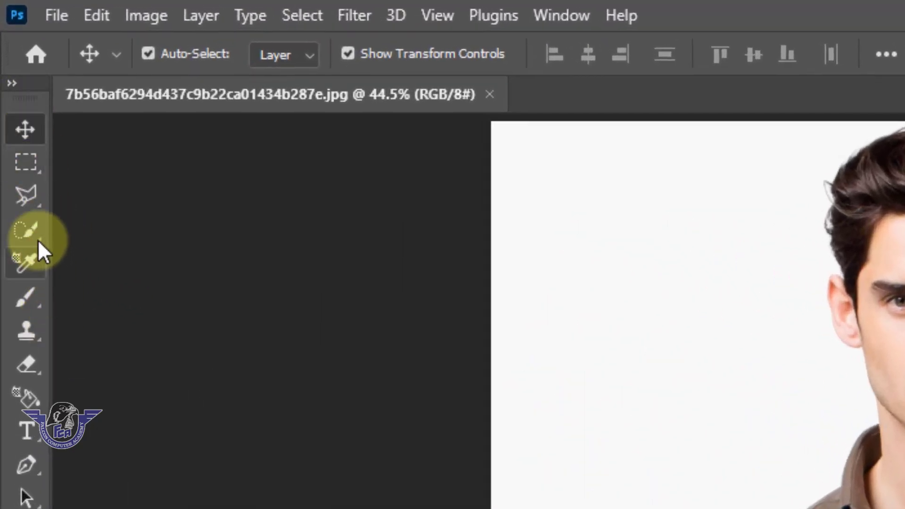
{"action": "left_click", "coordinate": [38, 239]}
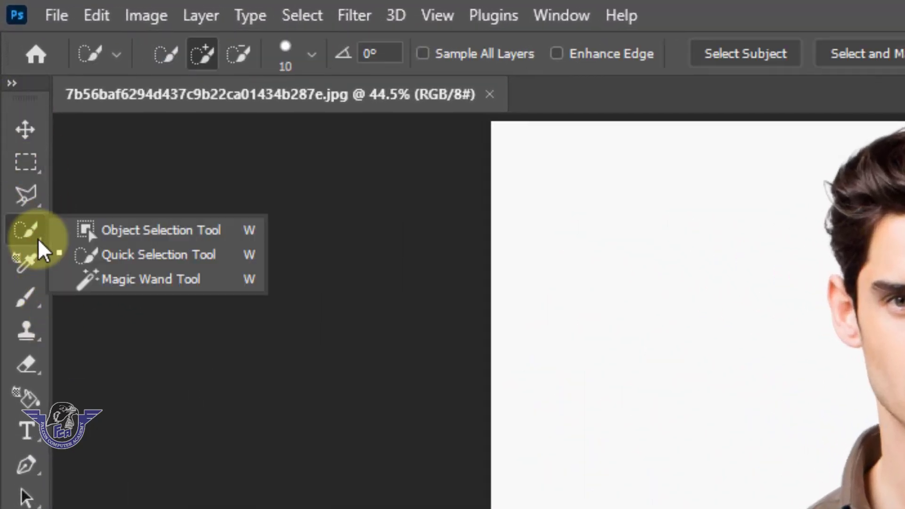
{"action": "left_click", "coordinate": [137, 258]}
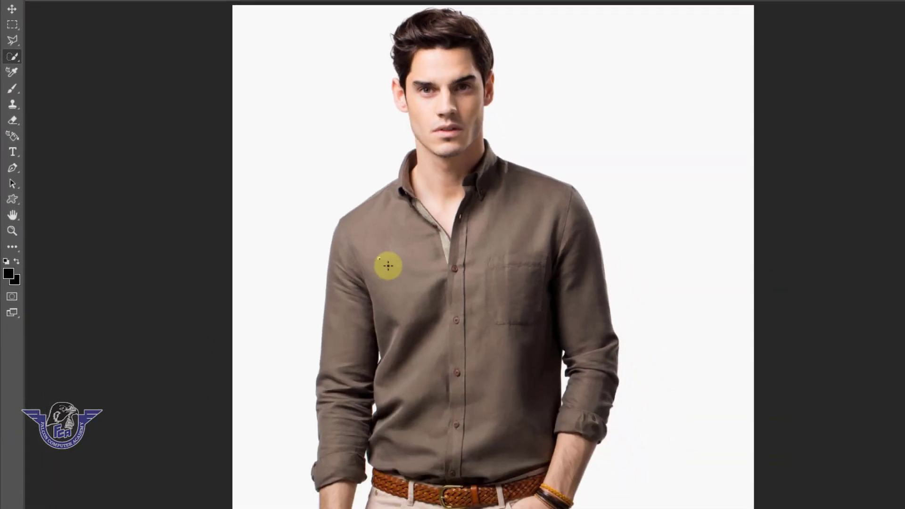
{"action": "mouse_move", "coordinate": [388, 265]}
{"action": "left_mouse_down"}
{"action": "mouse_move", "coordinate": [422, 330]}
{"action": "mouse_move", "coordinate": [463, 344]}
{"action": "mouse_move", "coordinate": [494, 340]}
{"action": "mouse_move", "coordinate": [504, 360]}
{"action": "mouse_move", "coordinate": [496, 396]}
{"action": "mouse_move", "coordinate": [467, 419]}
{"action": "mouse_move", "coordinate": [389, 421]}
{"action": "mouse_move", "coordinate": [349, 438]}
{"action": "mouse_move", "coordinate": [353, 344]}
{"action": "mouse_move", "coordinate": [454, 289]}
{"action": "mouse_move", "coordinate": [467, 237]}
{"action": "mouse_move", "coordinate": [496, 239]}
{"action": "mouse_move", "coordinate": [505, 213]}
{"action": "mouse_move", "coordinate": [490, 161]}
{"action": "mouse_move", "coordinate": [478, 181]}
{"action": "mouse_move", "coordinate": [585, 396]}
{"action": "mouse_move", "coordinate": [580, 414]}
{"action": "mouse_move", "coordinate": [445, 491]}
{"action": "mouse_move", "coordinate": [379, 498]}
{"action": "left_mouse_up"}
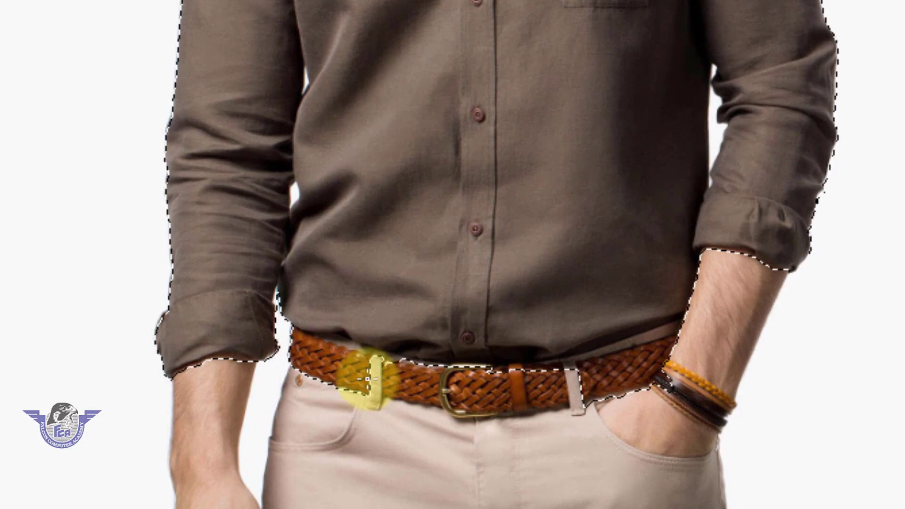
Step: Subtract the brown belt below the shirt hem from the selection
{"action": "key", "text": "ctrl+space"}
{"action": "mouse_move", "coordinate": [311, 324]}
{"action": "left_mouse_down"}
{"action": "mouse_move", "coordinate": [437, 441]}
{"action": "mouse_move", "coordinate": [269, 439]}
{"action": "mouse_move", "coordinate": [282, 441]}
{"action": "mouse_move", "coordinate": [272, 461]}
{"action": "mouse_move", "coordinate": [231, 433]}
{"action": "mouse_move", "coordinate": [219, 403]}
{"action": "mouse_move", "coordinate": [148, 382]}
{"action": "mouse_move", "coordinate": [141, 397]}
{"action": "mouse_move", "coordinate": [159, 446]}
{"action": "mouse_move", "coordinate": [214, 476]}
{"action": "mouse_move", "coordinate": [276, 493]}
{"action": "mouse_move", "coordinate": [344, 491]}
{"action": "mouse_move", "coordinate": [358, 443]}
{"action": "mouse_move", "coordinate": [320, 437]}
{"action": "mouse_move", "coordinate": [296, 417]}
{"action": "mouse_move", "coordinate": [469, 470]}
{"action": "mouse_move", "coordinate": [536, 460]}
{"action": "mouse_move", "coordinate": [709, 465]}
{"action": "mouse_move", "coordinate": [753, 500]}
{"action": "mouse_move", "coordinate": [836, 484]}
{"action": "mouse_move", "coordinate": [775, 484]}
{"action": "mouse_move", "coordinate": [868, 382]}
{"action": "mouse_move", "coordinate": [857, 395]}
{"action": "mouse_move", "coordinate": [802, 397]}
{"action": "mouse_move", "coordinate": [669, 442]}
{"action": "mouse_move", "coordinate": [519, 448]}
{"action": "mouse_move", "coordinate": [546, 420]}
{"action": "mouse_move", "coordinate": [602, 418]}
{"action": "left_mouse_up"}
{"action": "key", "text": "alt"}
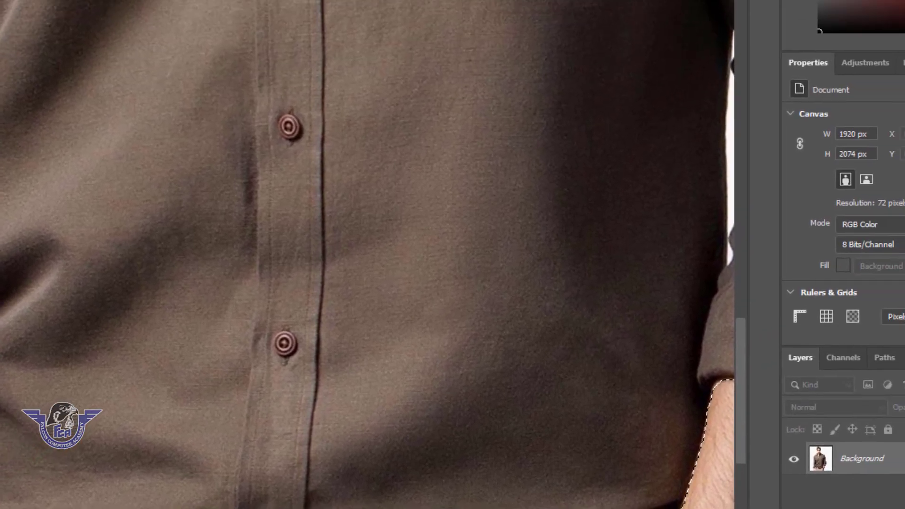
{"action": "key", "text": "ctrl+0"}
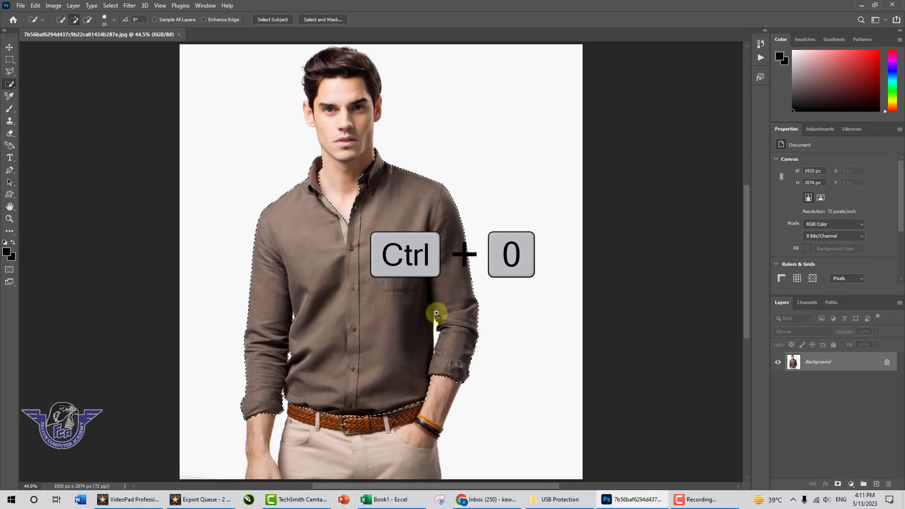
Step: Subtract the white background gap between the torso and the sleeve on the pocket side from the selection
{"action": "left_click_drag", "start_coordinate": [432, 317], "coordinate": [479, 370]}
{"action": "key", "text": "ctrl+space"}
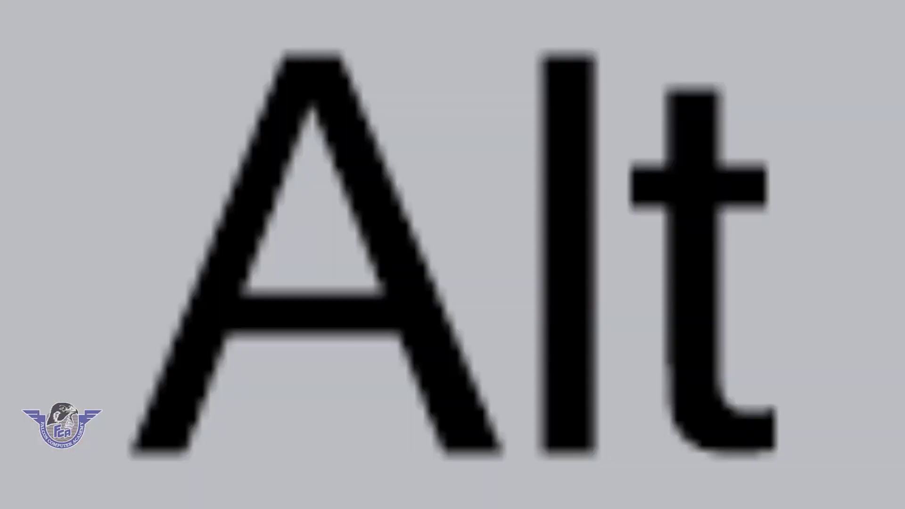
{"action": "mouse_move", "coordinate": [464, 388]}
{"action": "left_mouse_down", "text": "alt"}
{"action": "mouse_move", "coordinate": [462, 322]}
{"action": "mouse_move", "coordinate": [456, 467]}
{"action": "left_mouse_up", "text": "alt"}
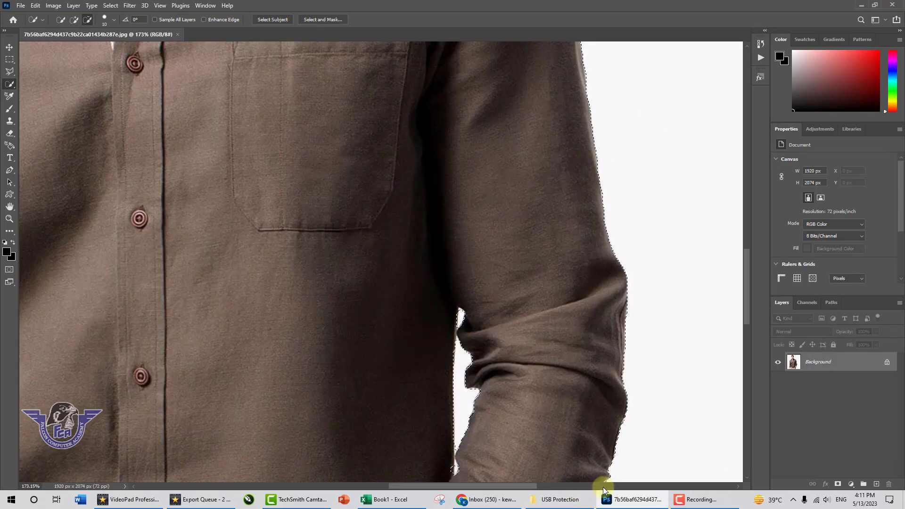
{"action": "key", "text": "ctrl+0"}
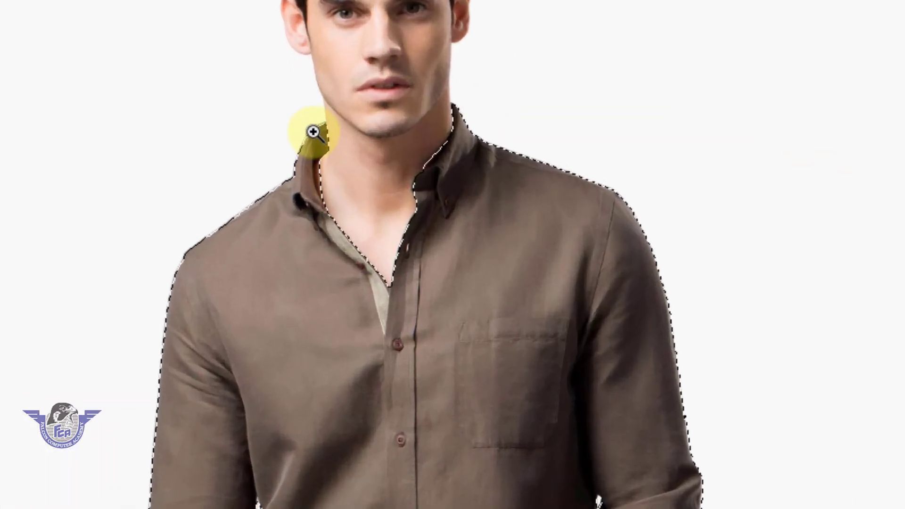
Step: Remove the neck skin inside the collar from the selection and copy the selected shirt to a new layer
{"action": "left_click_drag", "start_coordinate": [310, 157], "coordinate": [376, 271], "text": "ctrl"}
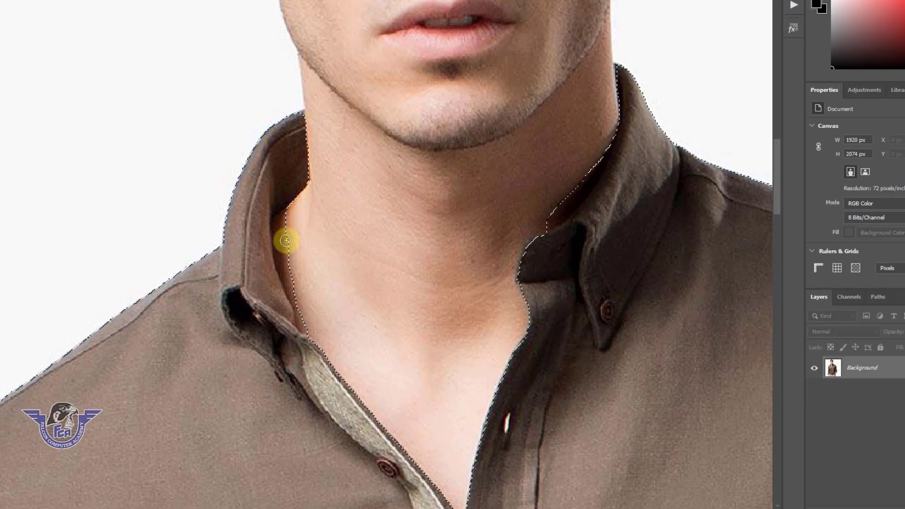
{"action": "key", "text": "alt"}
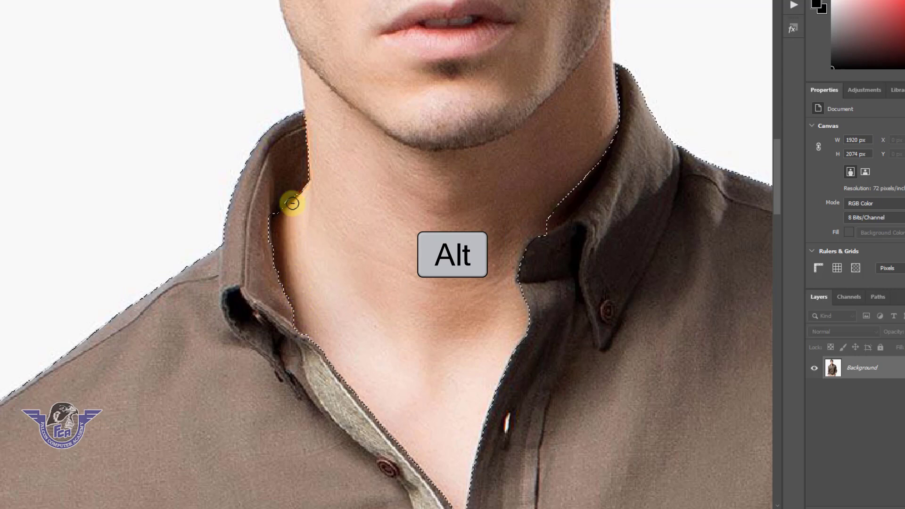
{"action": "mouse_move", "coordinate": [303, 192]}
{"action": "left_mouse_down"}
{"action": "mouse_move", "coordinate": [273, 160]}
{"action": "mouse_move", "coordinate": [282, 145]}
{"action": "mouse_move", "coordinate": [270, 193]}
{"action": "mouse_move", "coordinate": [303, 210]}
{"action": "left_mouse_up"}
{"action": "key", "text": "shift"}
{"action": "key", "text": "ctrl+0"}
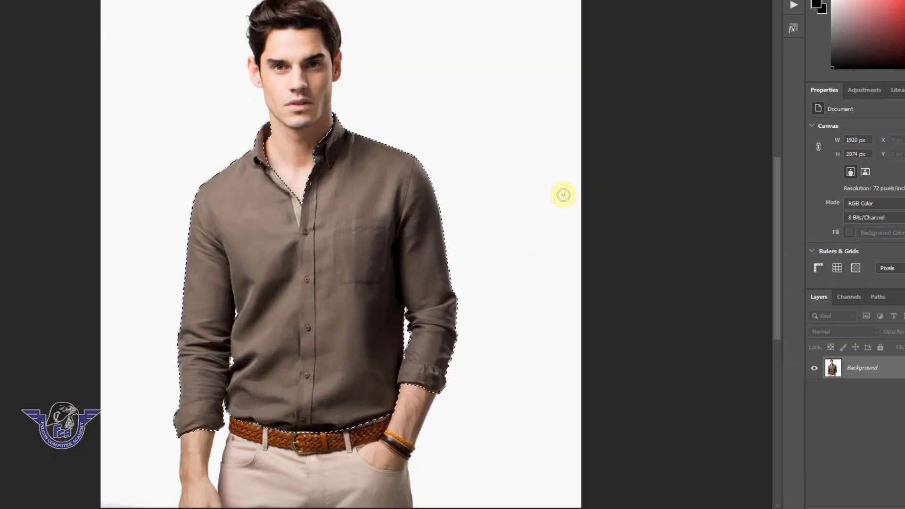
{"action": "key", "text": "ctrl+j"}
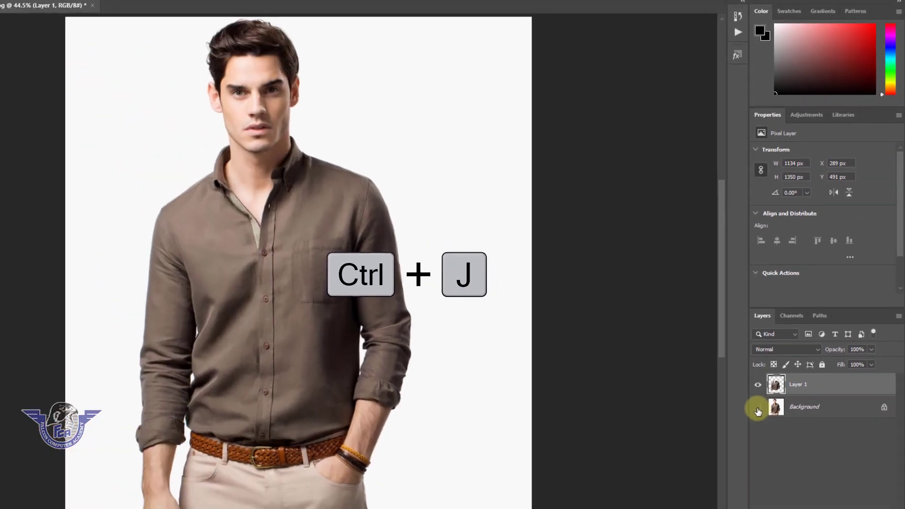
Step: Open the green branch-pattern image eb6600d07f9face7da2abdcd4ac519bb.jpg
{"action": "left_click", "coordinate": [583, 286]}
{"action": "left_click", "coordinate": [582, 285]}
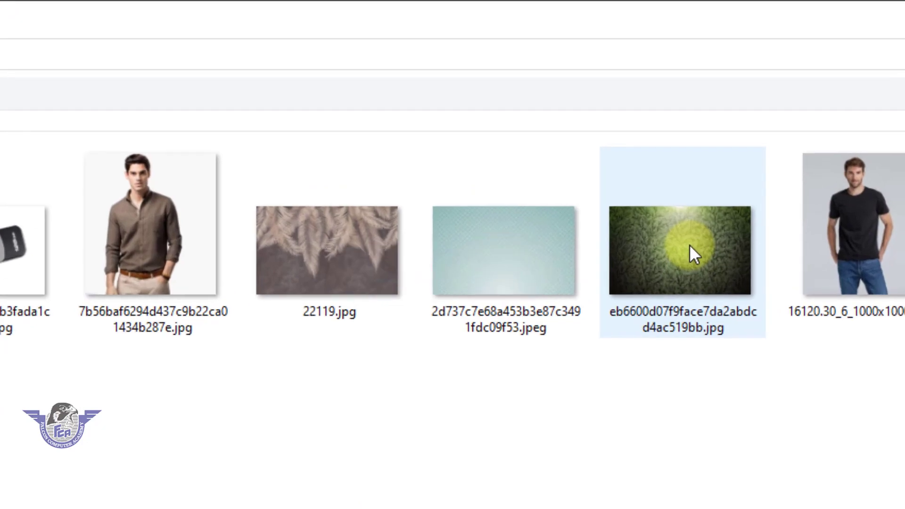
{"action": "left_click", "coordinate": [784, 138]}
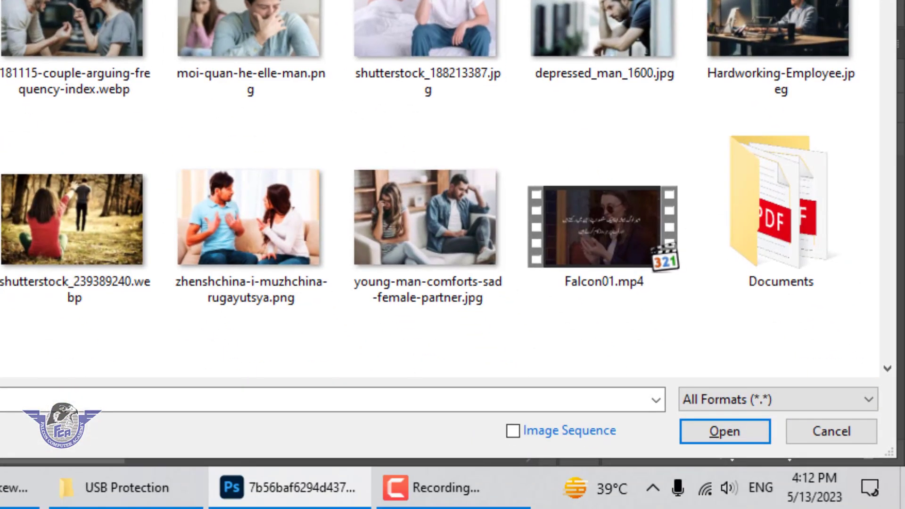
{"action": "key", "text": "Return"}
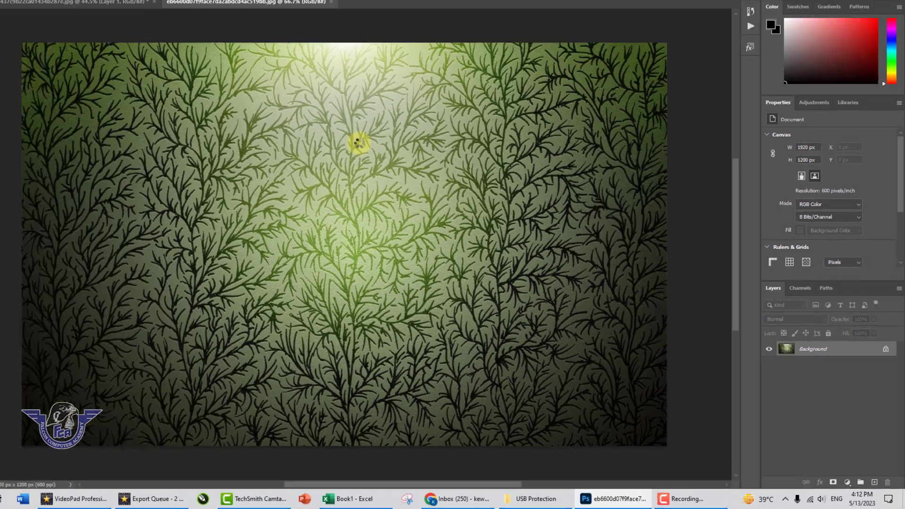
Step: Copy the entire branch-pattern image and paste it as a new layer above the shirt layer in the man's photo
{"action": "key", "text": "ctrl+a"}
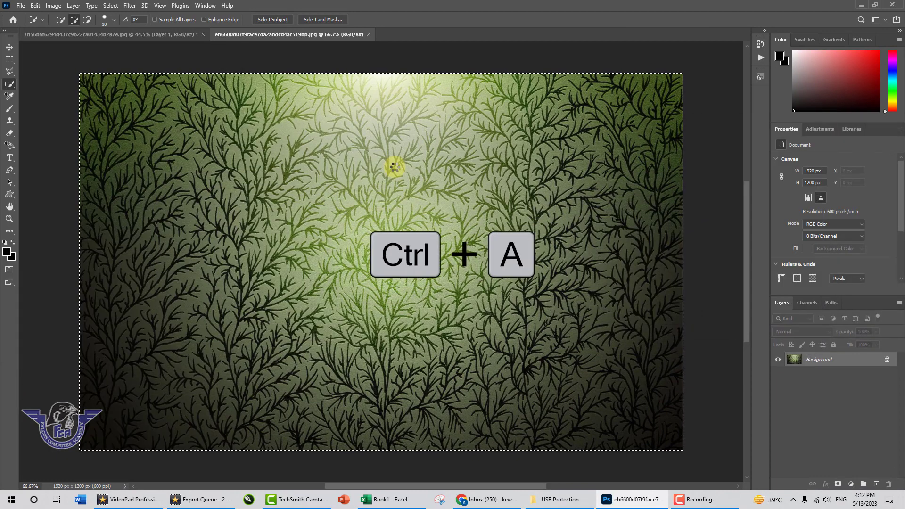
{"action": "key", "text": "ctrl+c"}
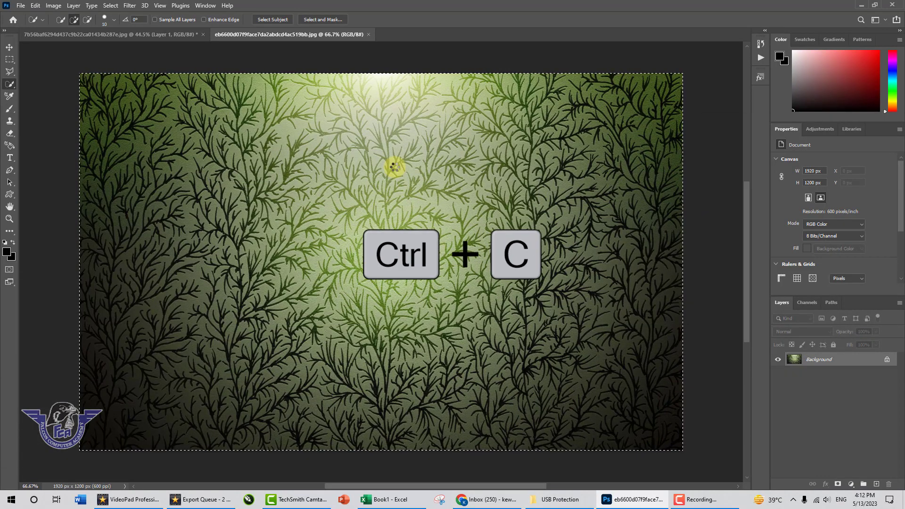
{"action": "key", "text": "ctrl+Tab"}
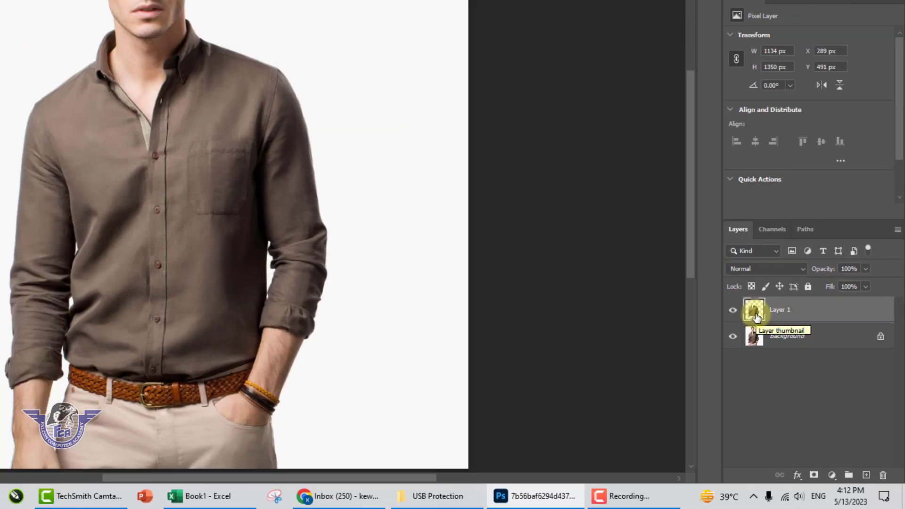
{"action": "key", "text": "ctrl+v"}
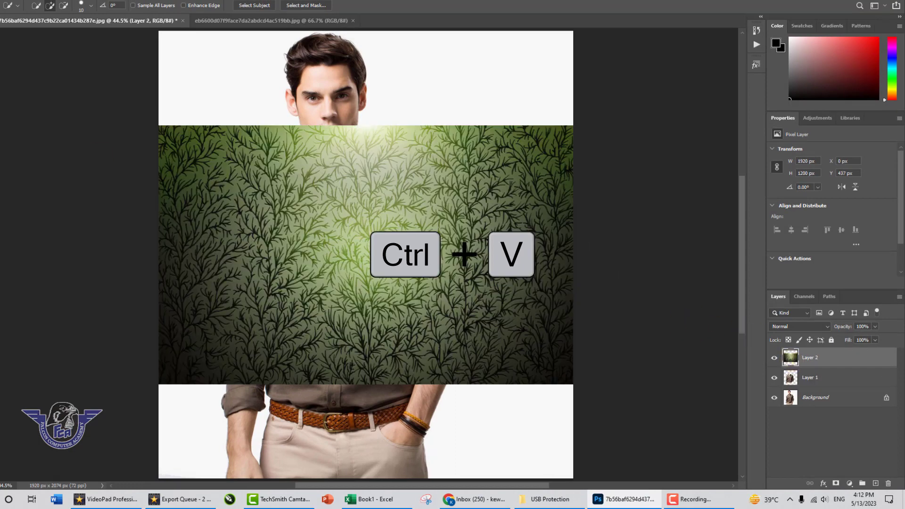
Step: Move the pasted pattern down over the shirt and enlarge it to about 112% so it covers the whole shirt
{"action": "left_click", "coordinate": [0, 32]}
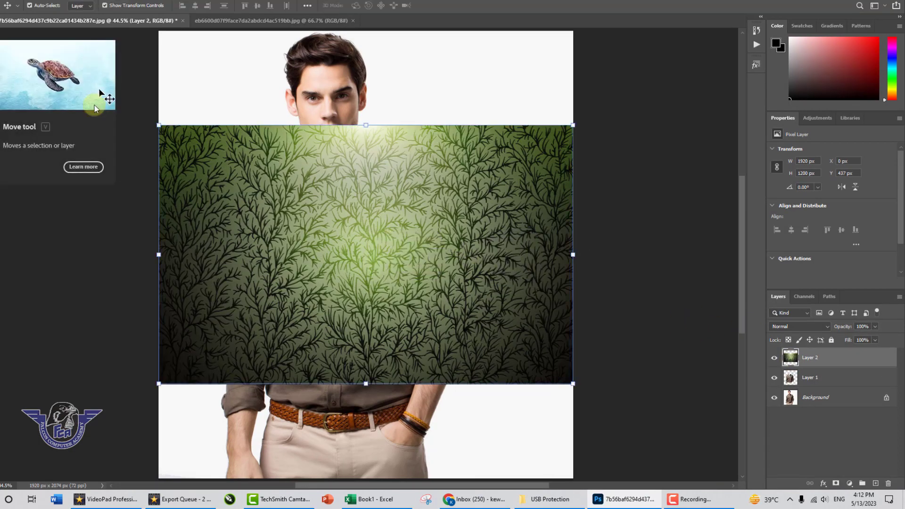
{"action": "left_click_drag", "start_coordinate": [327, 212], "coordinate": [323, 261]}
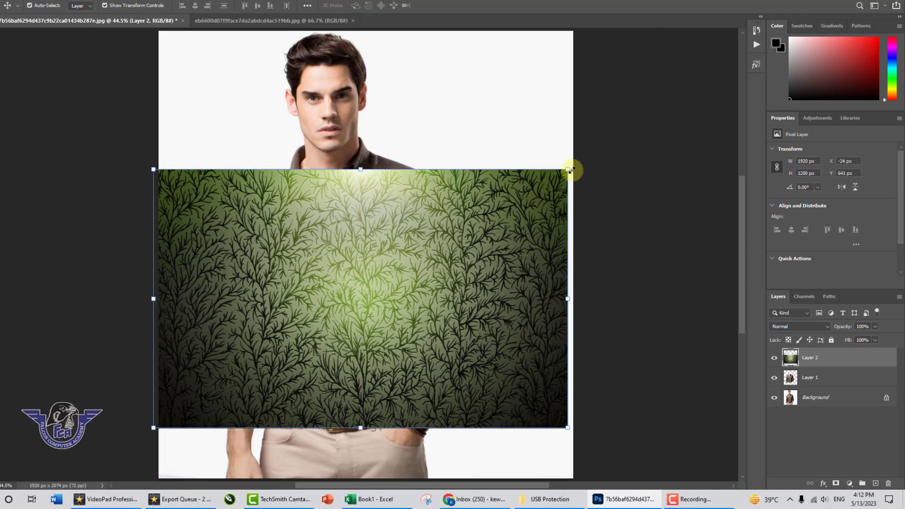
{"action": "left_click_drag", "start_coordinate": [568, 169], "coordinate": [619, 138]}
{"action": "left_click_drag", "start_coordinate": [455, 276], "coordinate": [424, 279]}
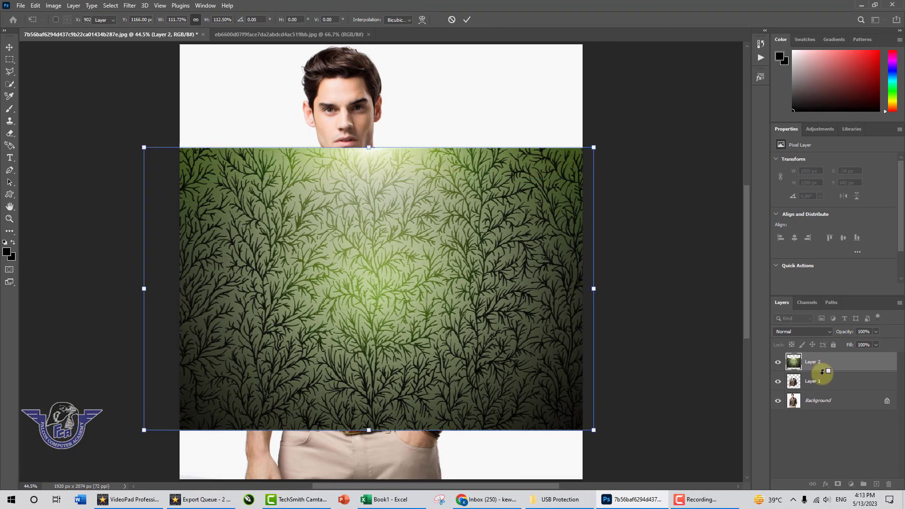
Step: Clip the pattern layer to the shirt on Layer 1, set its blend mode to Multiply, and deselect the layer
{"action": "left_click", "coordinate": [823, 372], "text": "alt"}
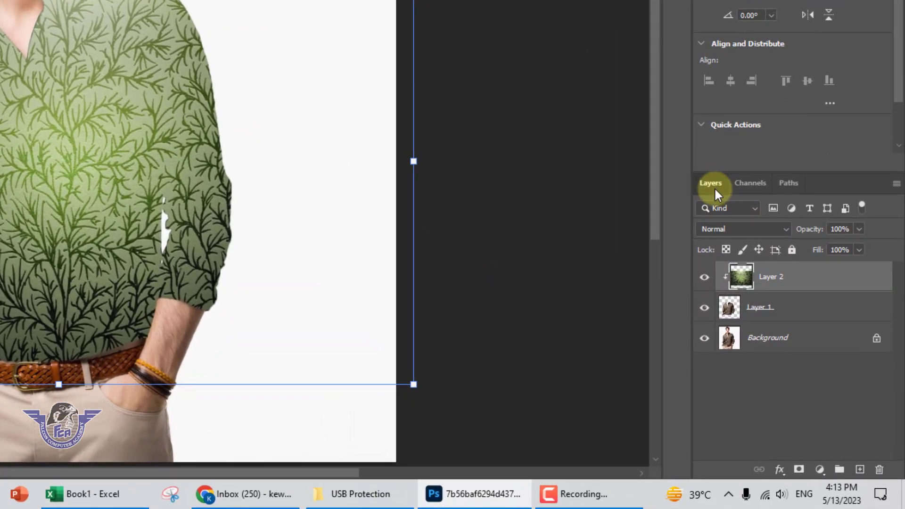
{"action": "left_click", "coordinate": [716, 229]}
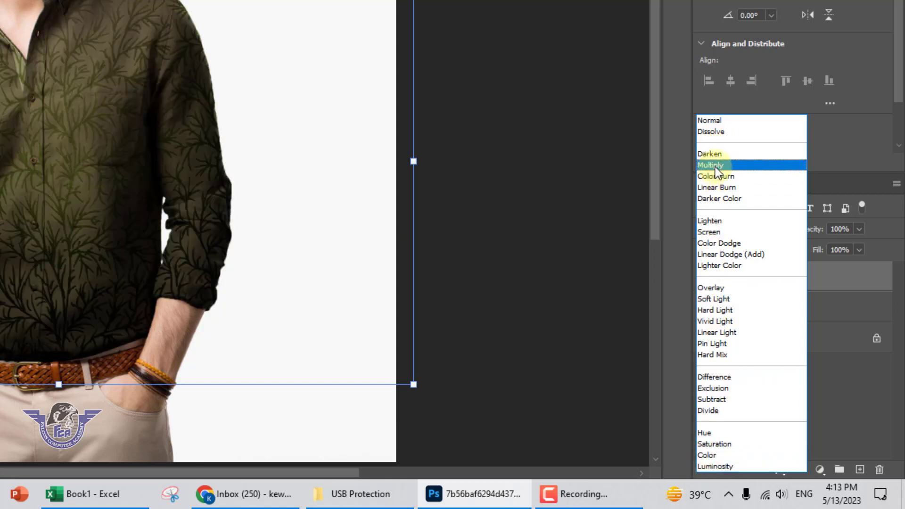
{"action": "left_click", "coordinate": [714, 167]}
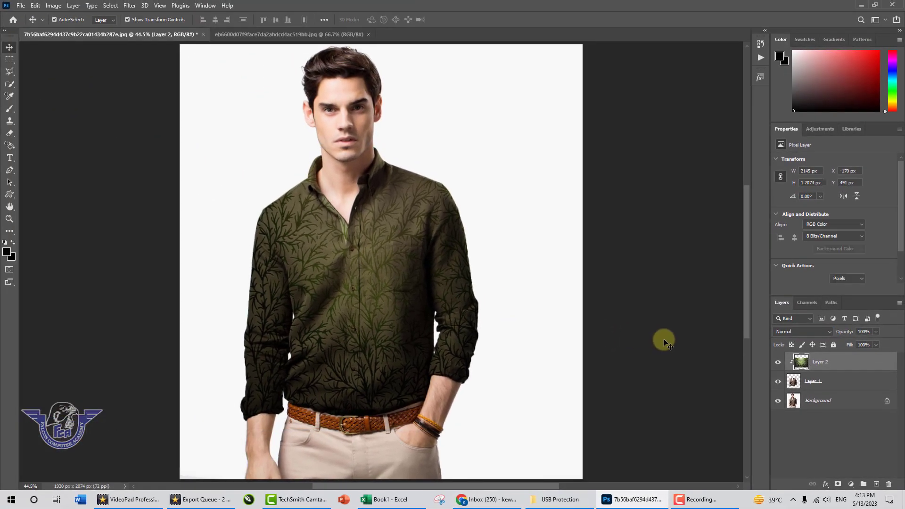
{"action": "left_click", "coordinate": [623, 313]}
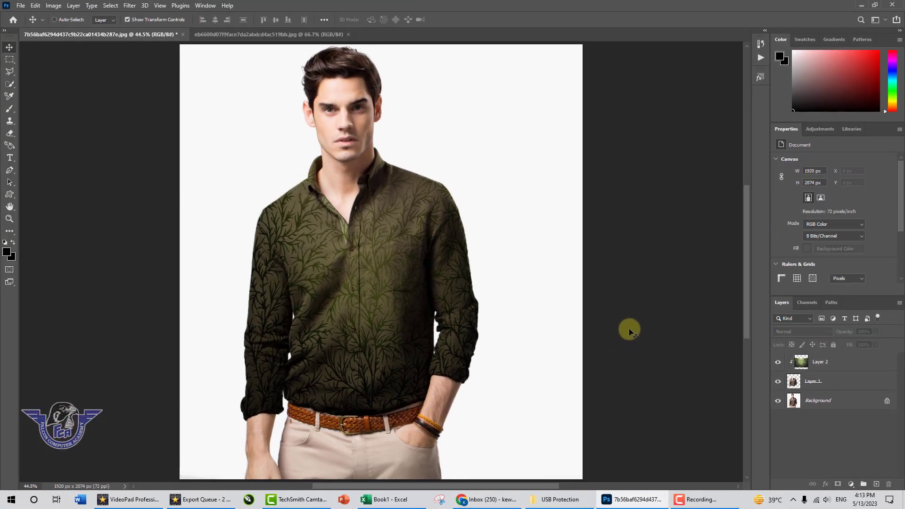
{"action": "key", "text": "ctrl"}
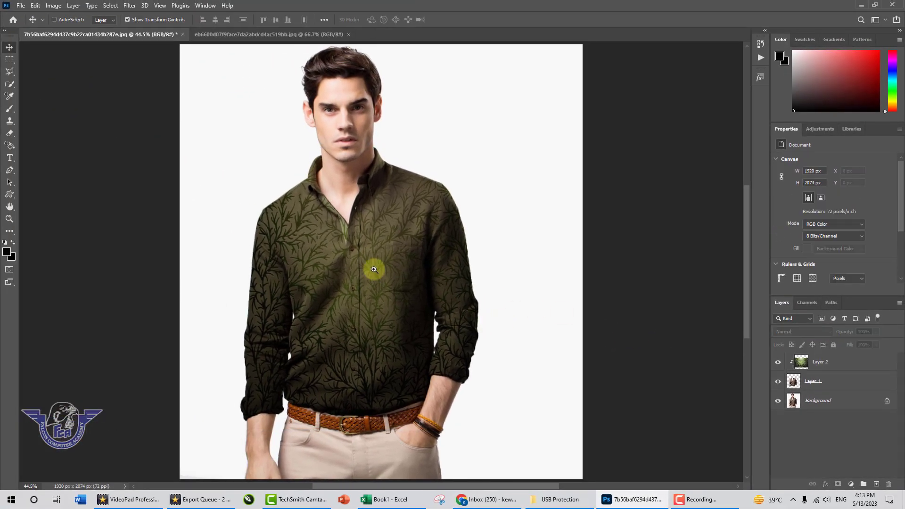
Step: Undo the branch pattern's Multiply blending and clipping, and delete its layer from the man's photo
{"action": "key", "text": "ctrl+space"}
{"action": "left_click_drag", "start_coordinate": [370, 269], "coordinate": [432, 317]}
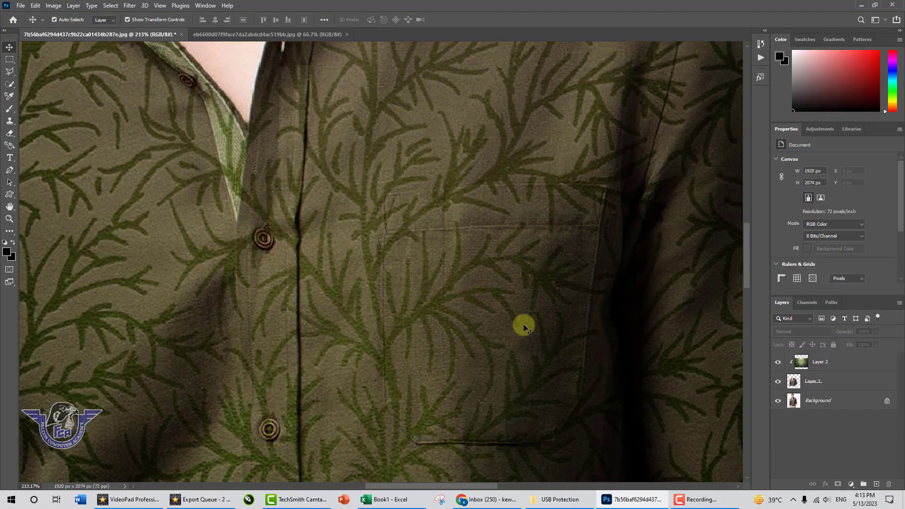
{"action": "key", "text": "ctrl+0"}
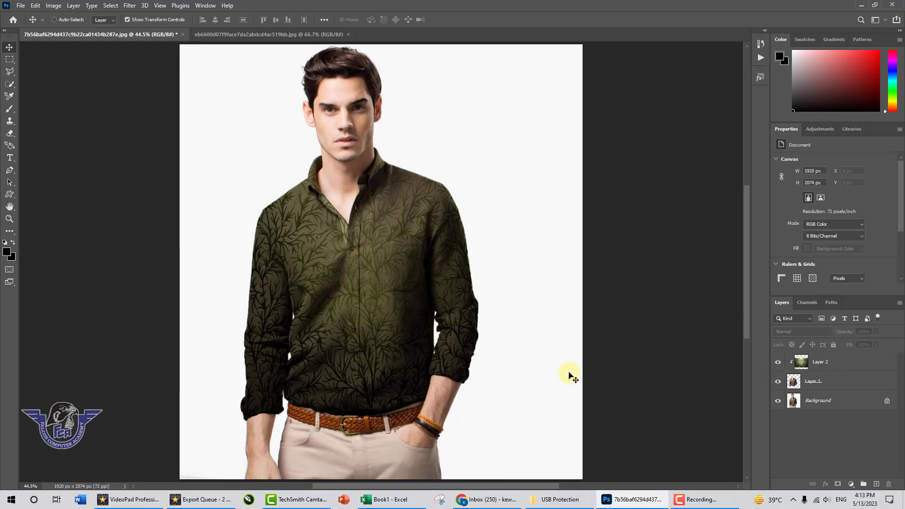
{"action": "key", "text": "ctrl+z"}
{"action": "key", "text": "ctrl+z"}
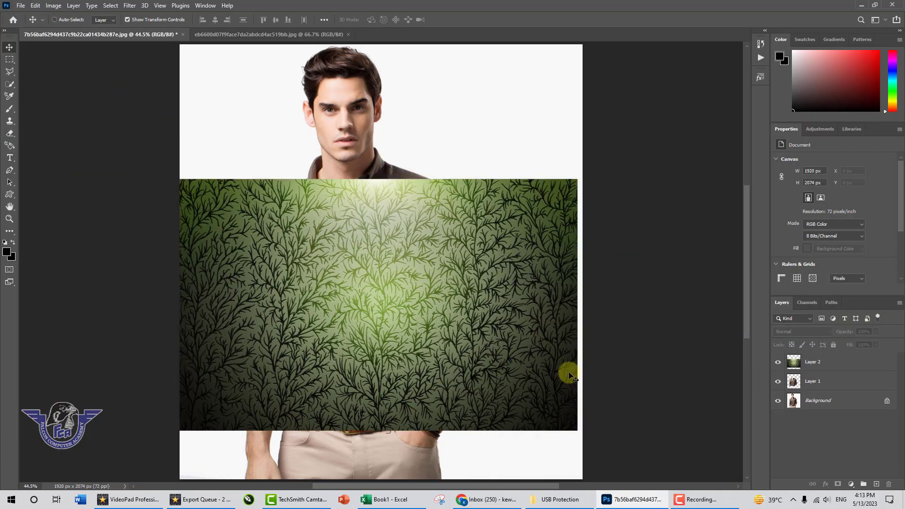
{"action": "key", "text": "ctrl+z"}
{"action": "left_click_drag", "start_coordinate": [795, 367], "coordinate": [887, 485]}
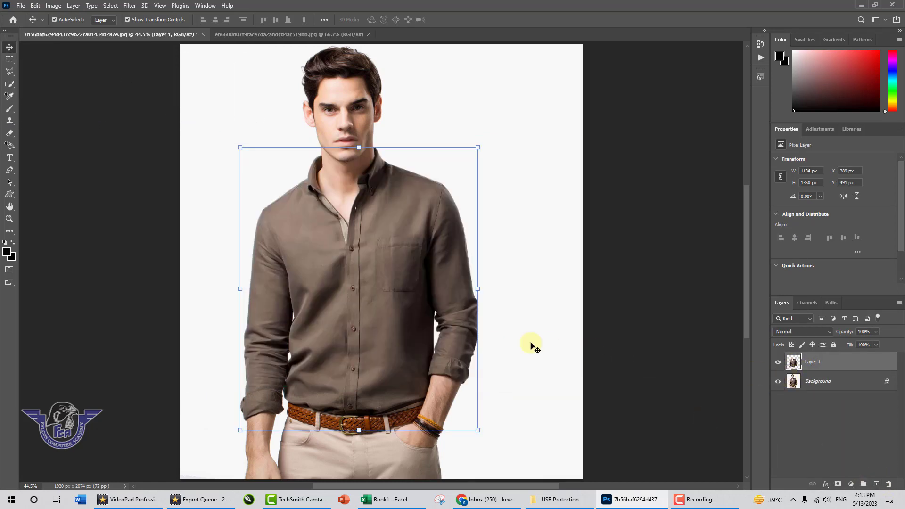
Step: Open the teal checked pattern 2d737c7e68a453b3e87c3491fdc09f53.jpeg and paste a full copy of it as a new layer above the shirt layer in the man's photo
{"action": "key", "text": "ctrl+o"}
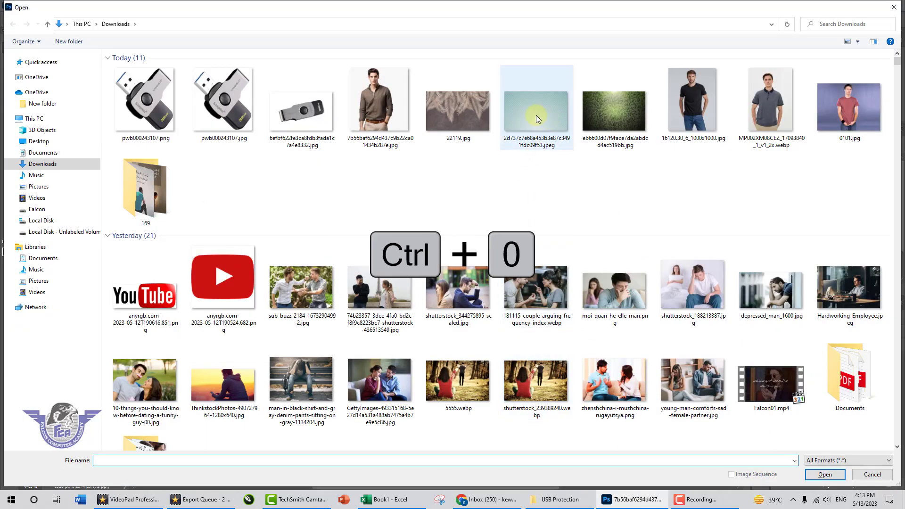
{"action": "double_click", "coordinate": [536, 115]}
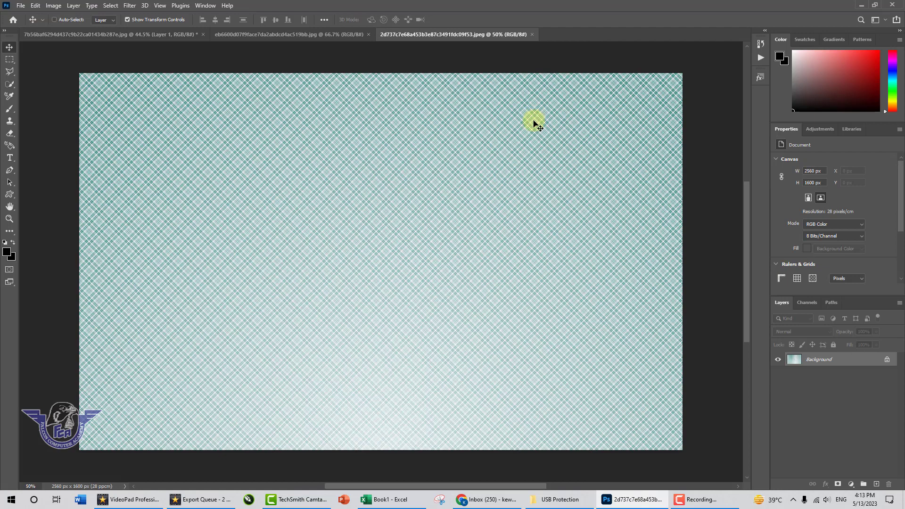
{"action": "key", "text": "ctrl+a"}
{"action": "key", "text": "ctrl+c"}
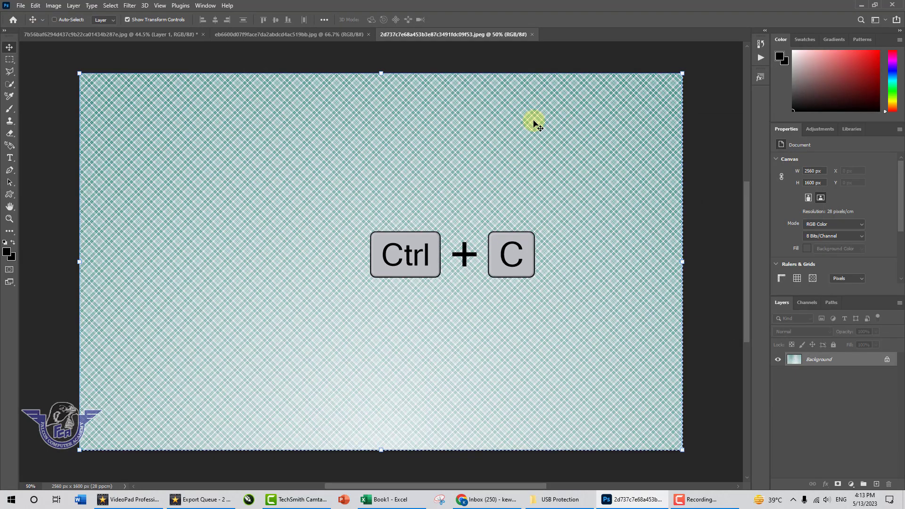
{"action": "key", "text": "ctrl+Tab"}
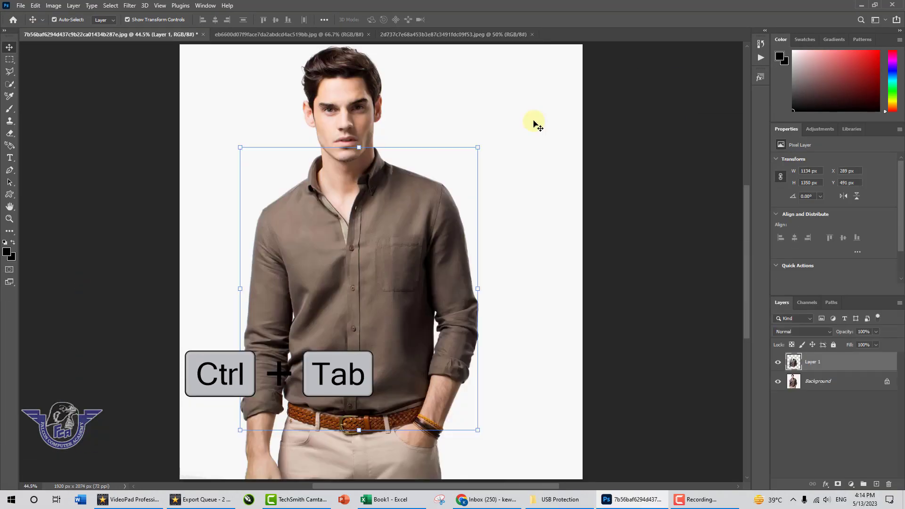
{"action": "key", "text": "ctrl+v"}
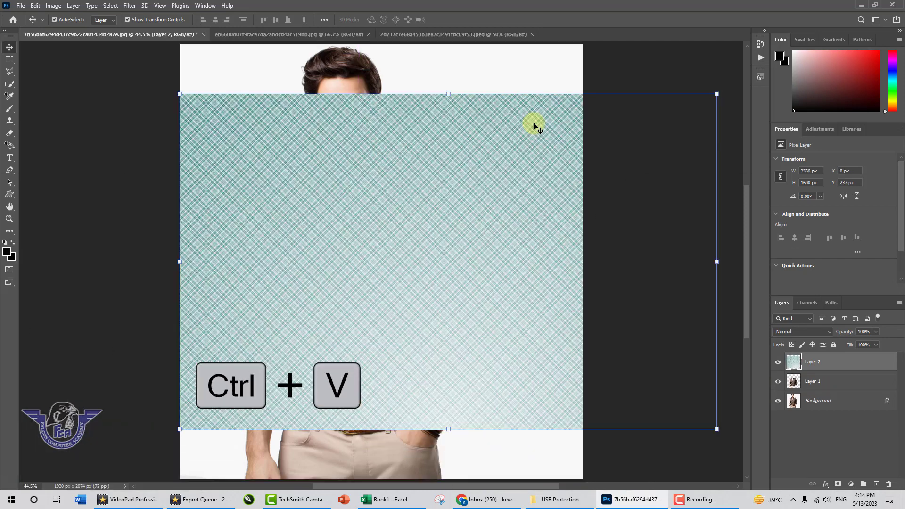
Step: Move the checked pattern straight down over the shirt to Y 491 px and clip it to the shirt on Layer 1
{"action": "left_click_drag", "start_coordinate": [450, 224], "coordinate": [449, 271]}
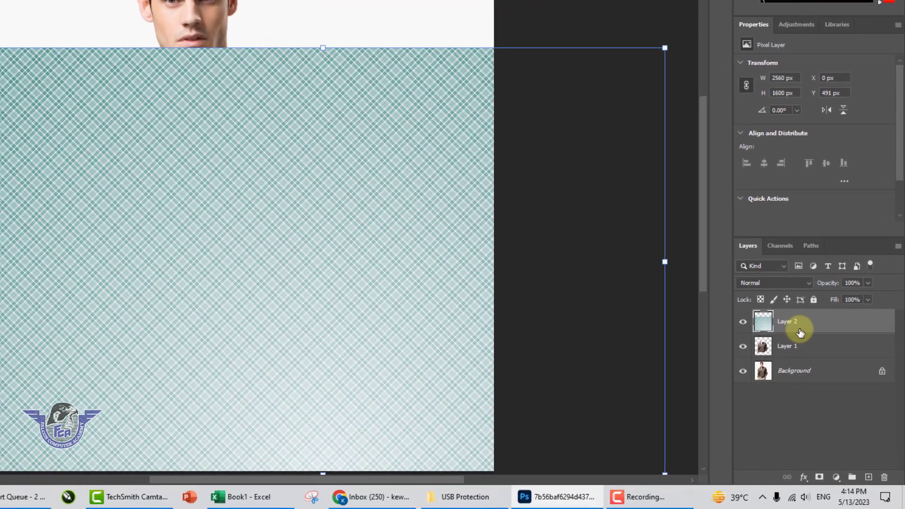
{"action": "key", "text": "alt"}
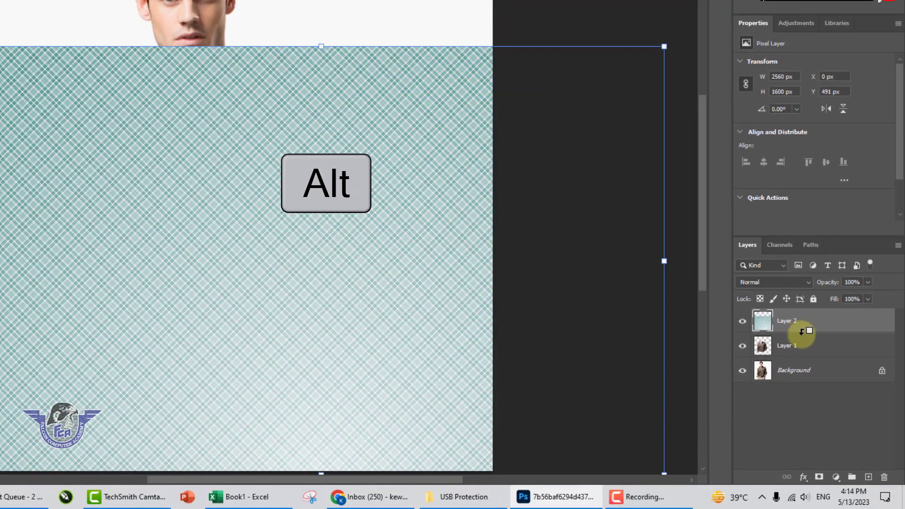
{"action": "left_click", "coordinate": [802, 331], "text": "alt"}
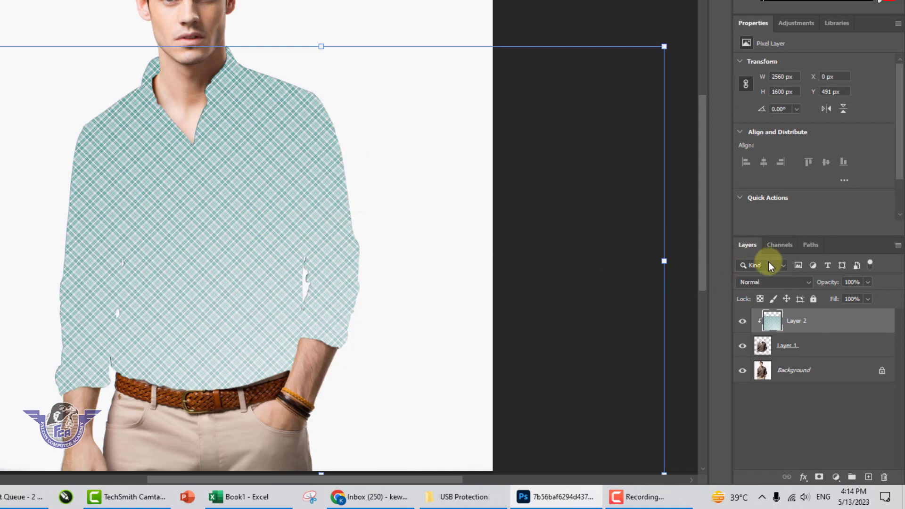
Step: Set the clipped checked pattern layer's blend mode to Multiply and inspect the patterned fabric up close
{"action": "left_click", "coordinate": [807, 283]}
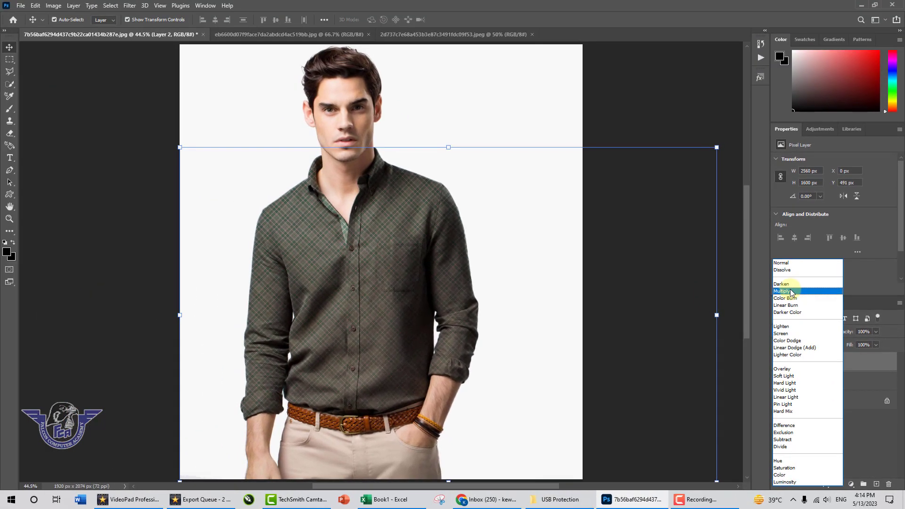
{"action": "left_click", "coordinate": [791, 292]}
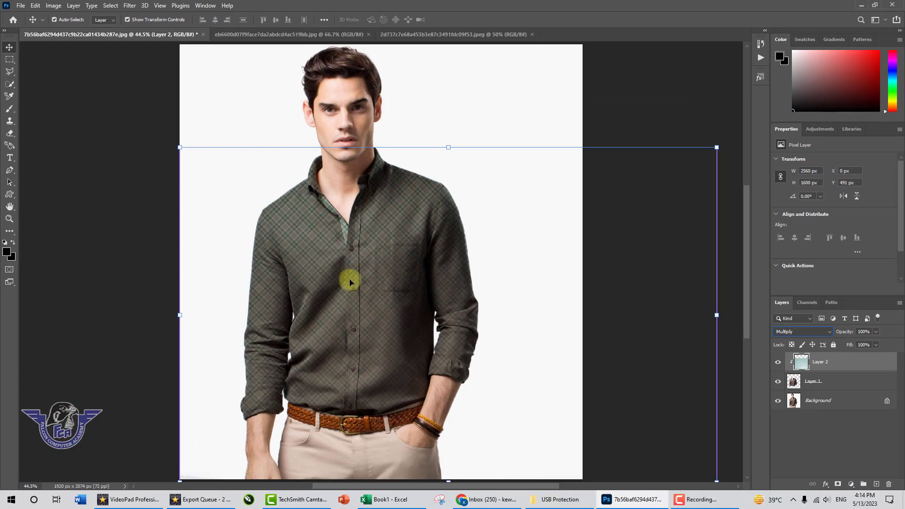
{"action": "key", "text": "ctrl+space"}
{"action": "left_click_drag", "start_coordinate": [341, 283], "coordinate": [334, 242]}
{"action": "key", "text": "ctrl+0"}
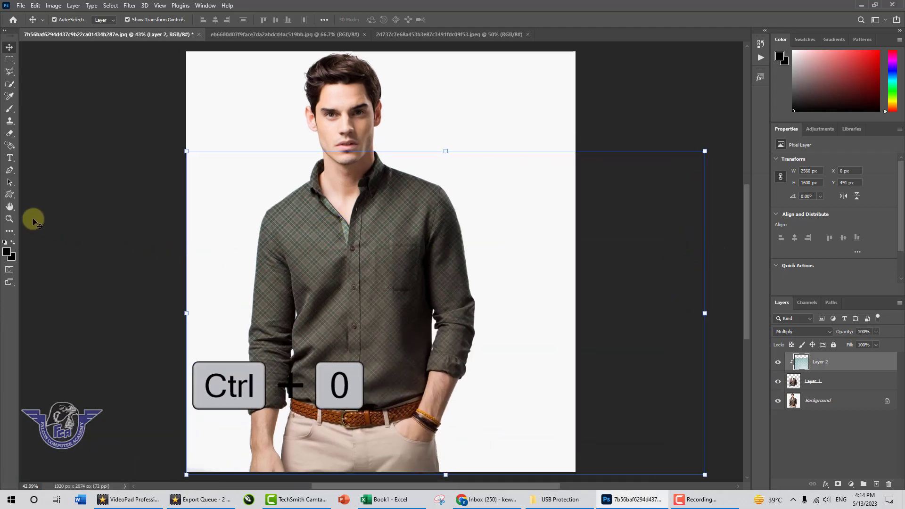
Step: Crop the document to its existing canvas bounds with Delete Cropped Pixels enabled to trim the pattern's overhang
{"action": "key", "text": "c"}
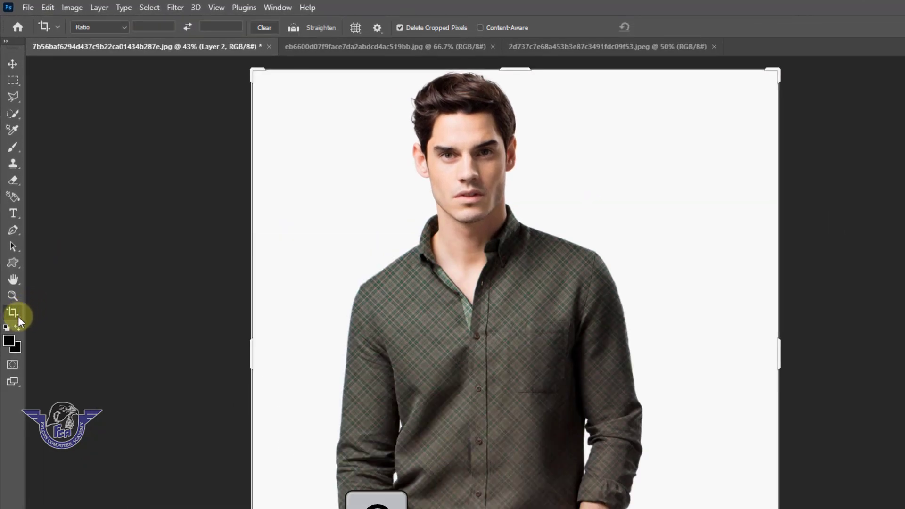
{"action": "left_click", "coordinate": [18, 317]}
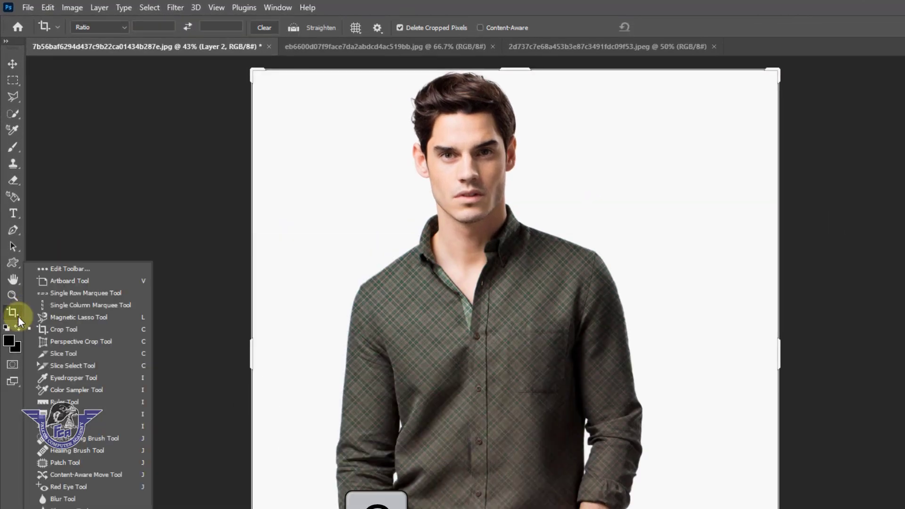
{"action": "left_click", "coordinate": [18, 317]}
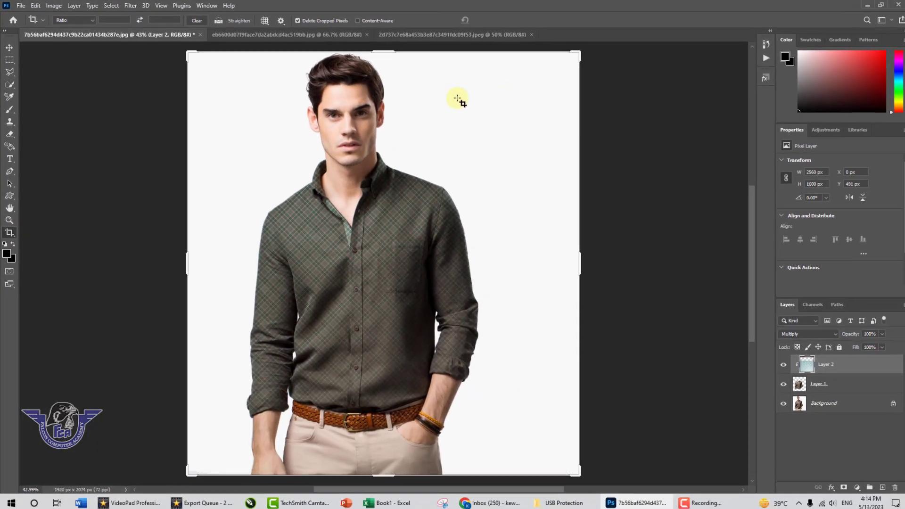
{"action": "left_click", "coordinate": [368, 194]}
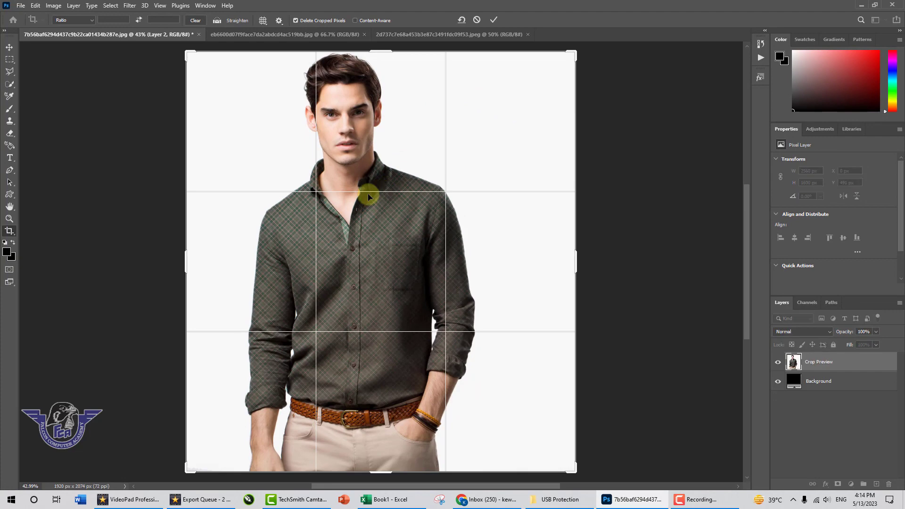
{"action": "left_click", "coordinate": [496, 20]}
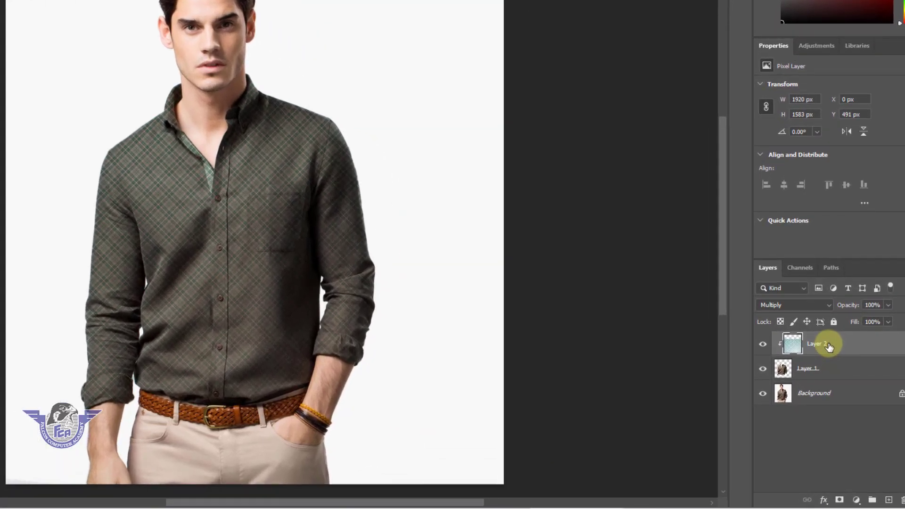
Step: Merge all visible layers into the Background, and undo the edits back to the plain brown shirt
{"action": "key", "text": "ctrl+shift+e"}
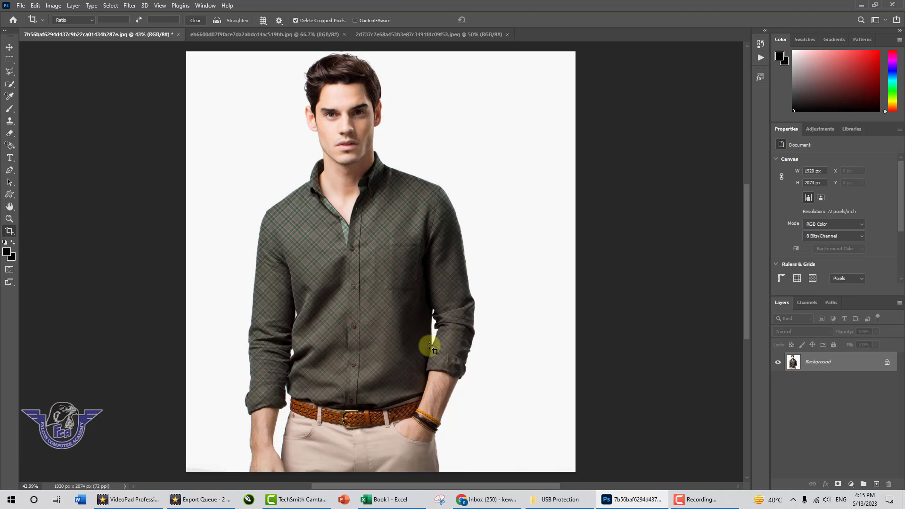
{"action": "key", "text": "ctrl+z"}
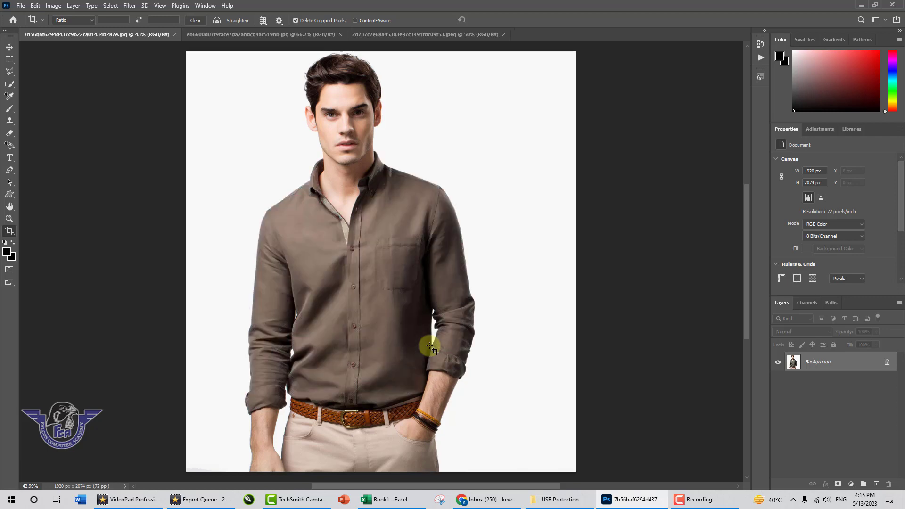